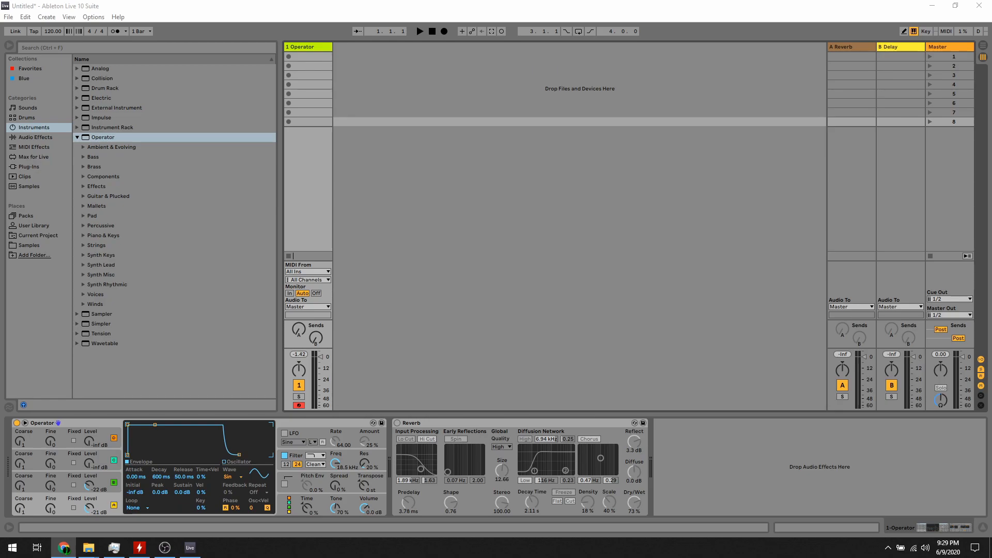
click(466, 304)
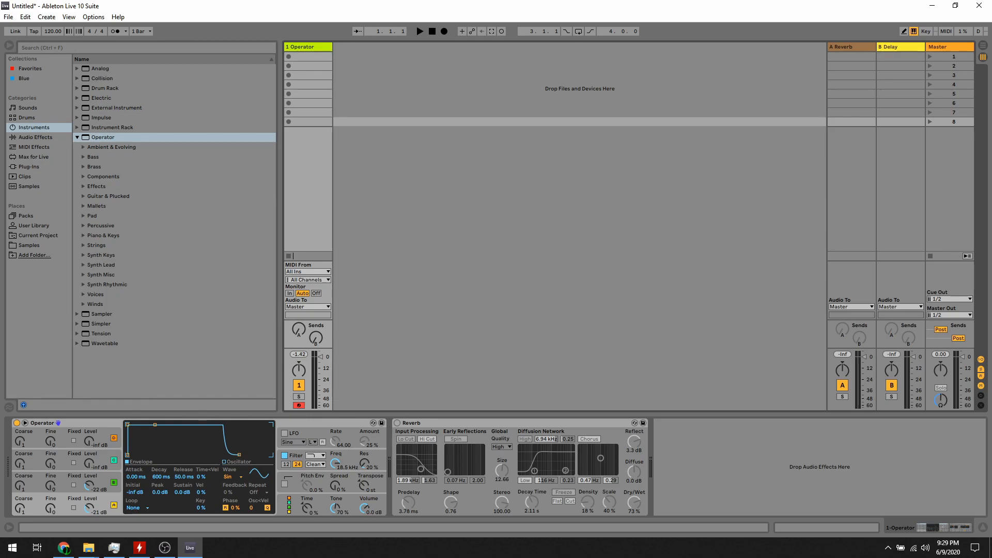
key(alt+Tab)
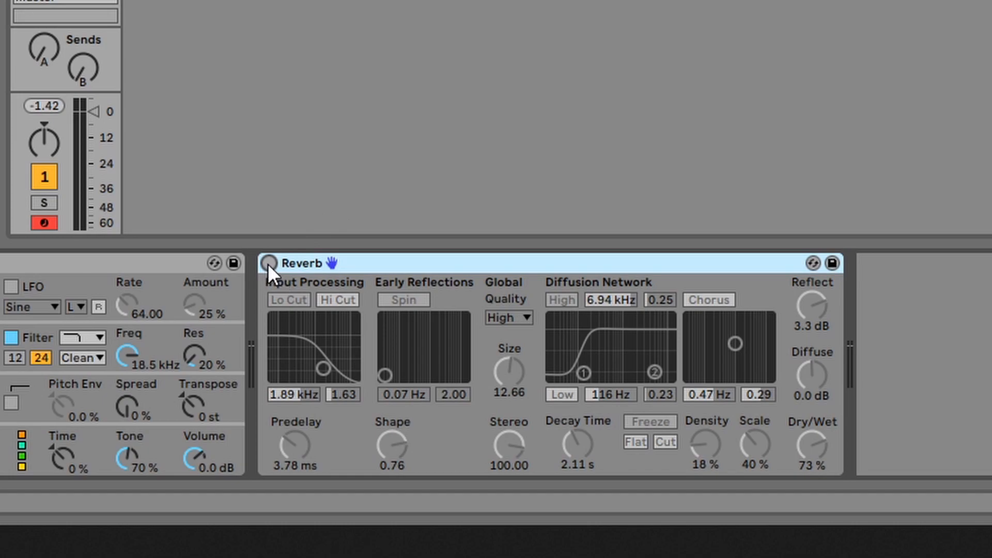
Toggle the Reverb device on, off and on again to compare the sound with and without it
click(268, 263)
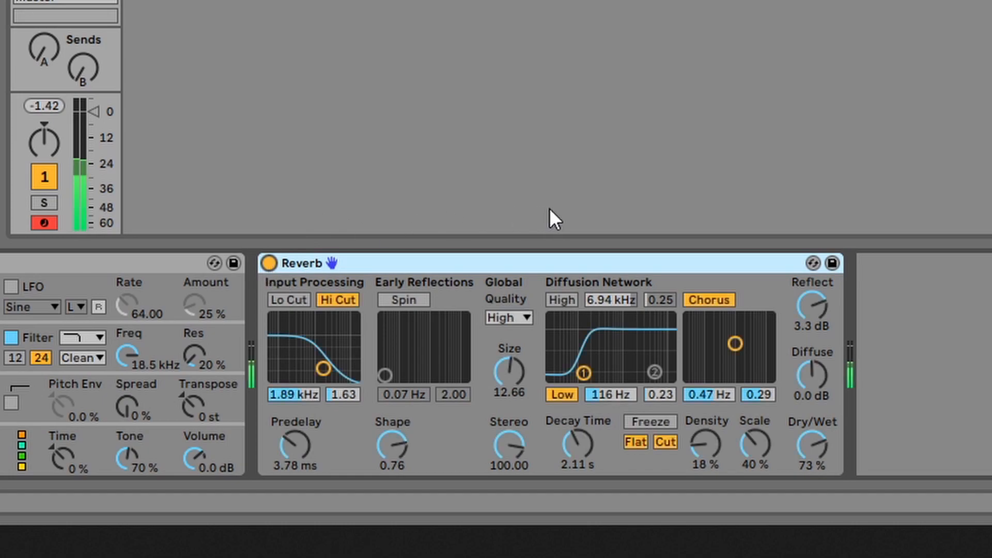
click(268, 265)
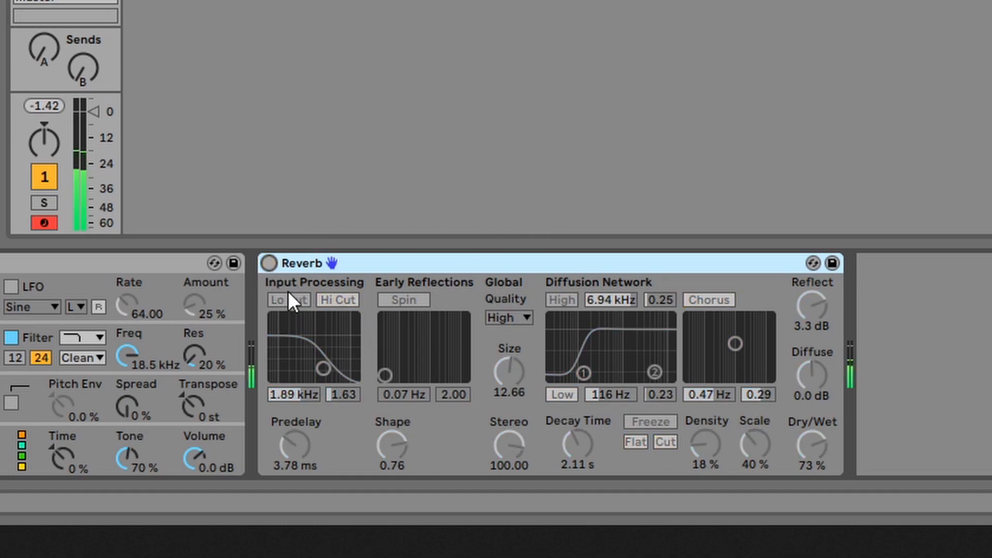
click(269, 263)
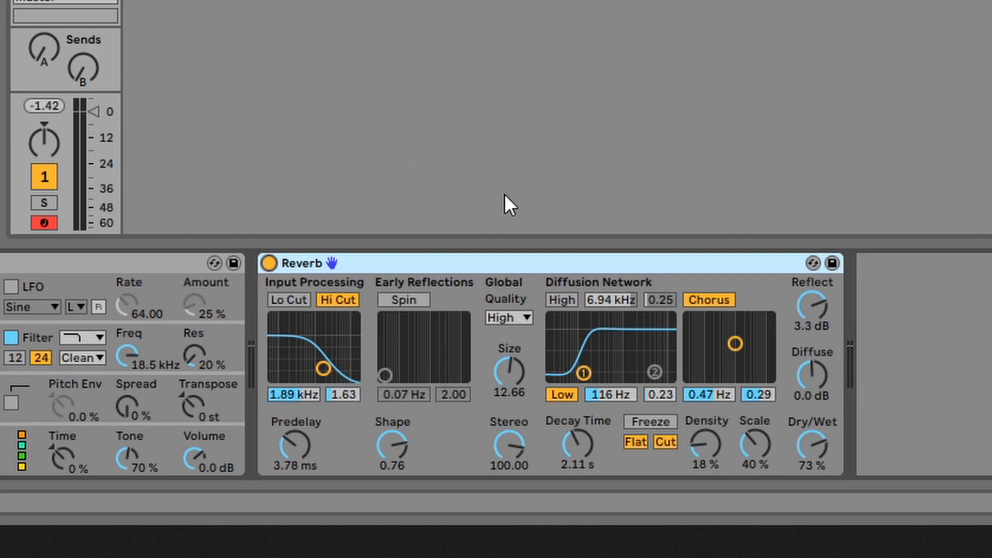
Audition the Reverb input with Lo Cut added and with both cut filters off, restoring Hi Cut alone
click(298, 304)
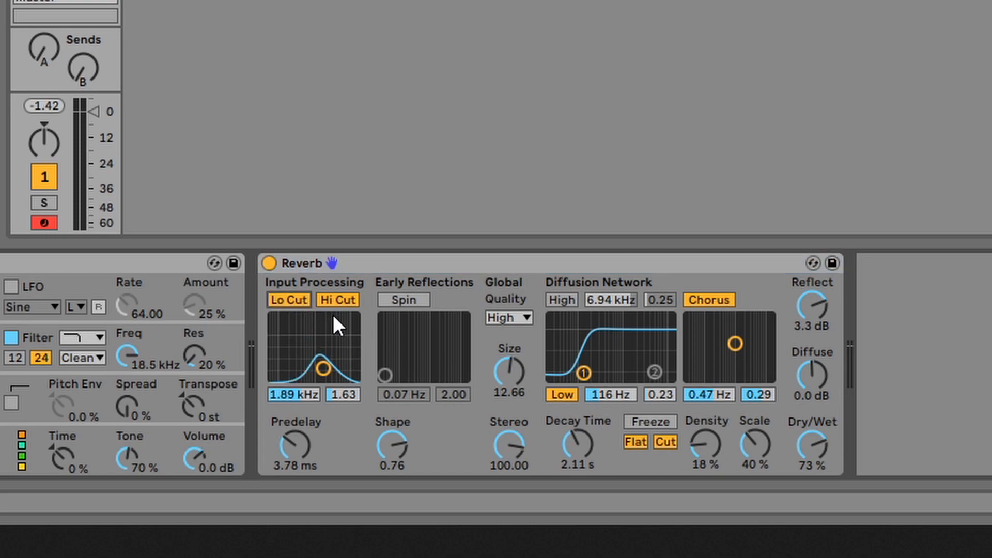
click(290, 298)
click(356, 303)
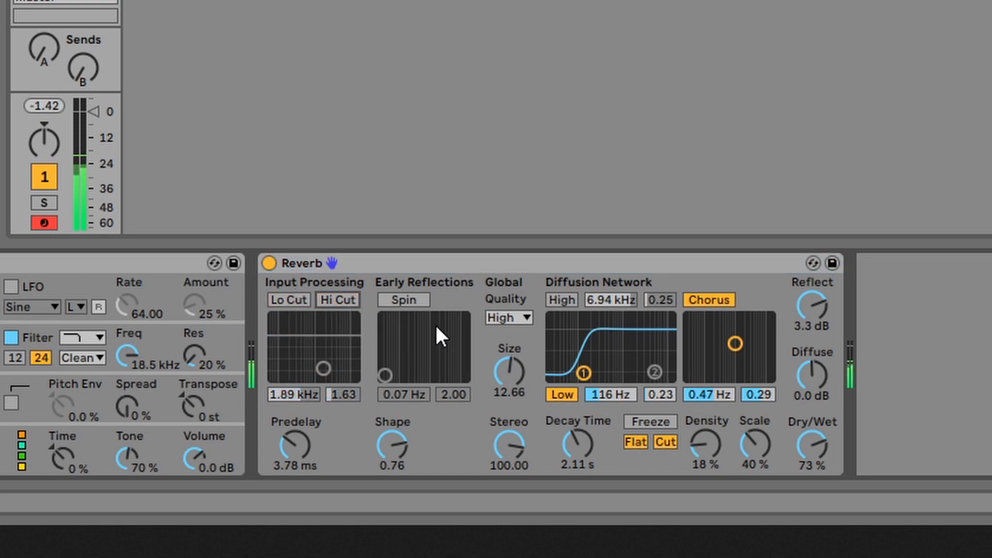
click(334, 301)
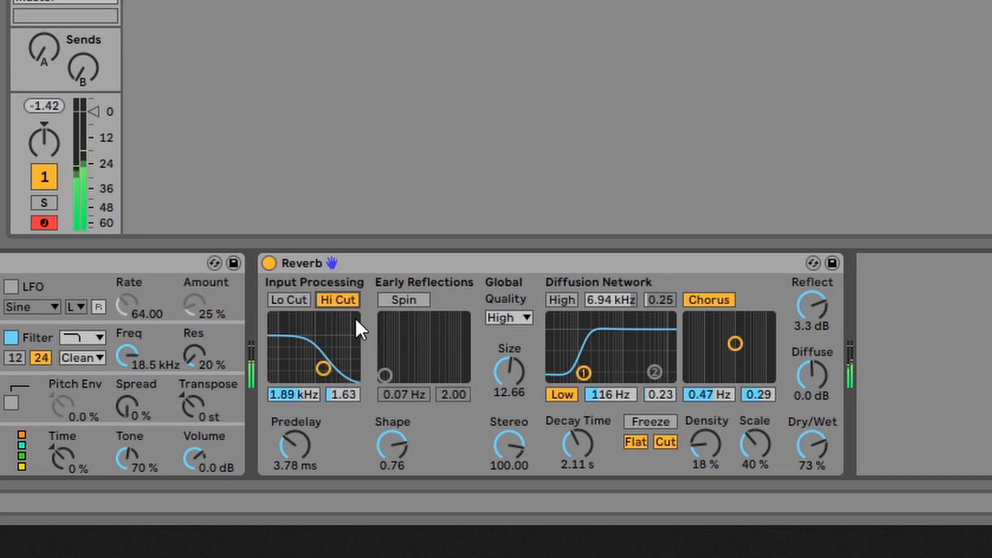
Set the Reverb's Hi Cut input filter to 688 Hz with a bandwidth of 9.00
drag(323, 368, 287, 393)
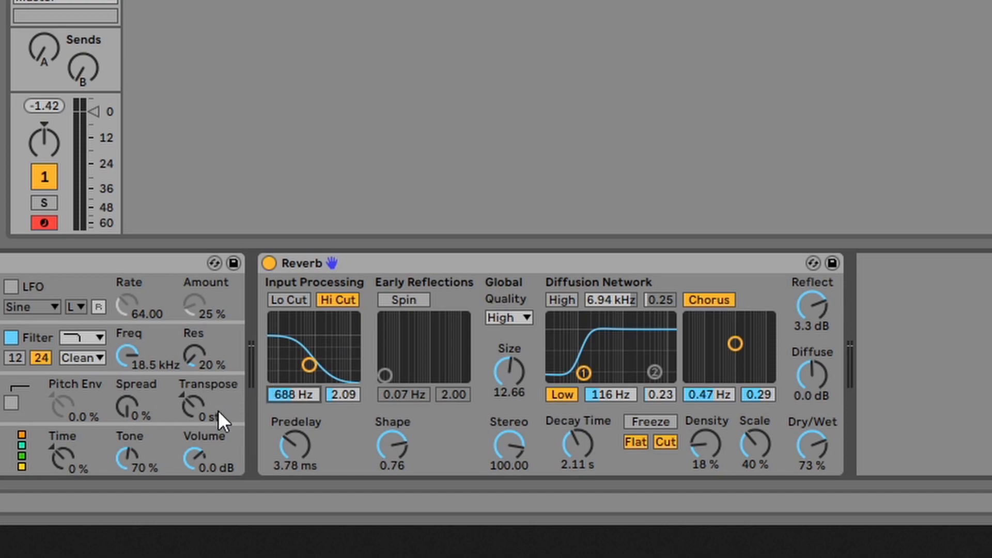
drag(337, 388, 337, 339)
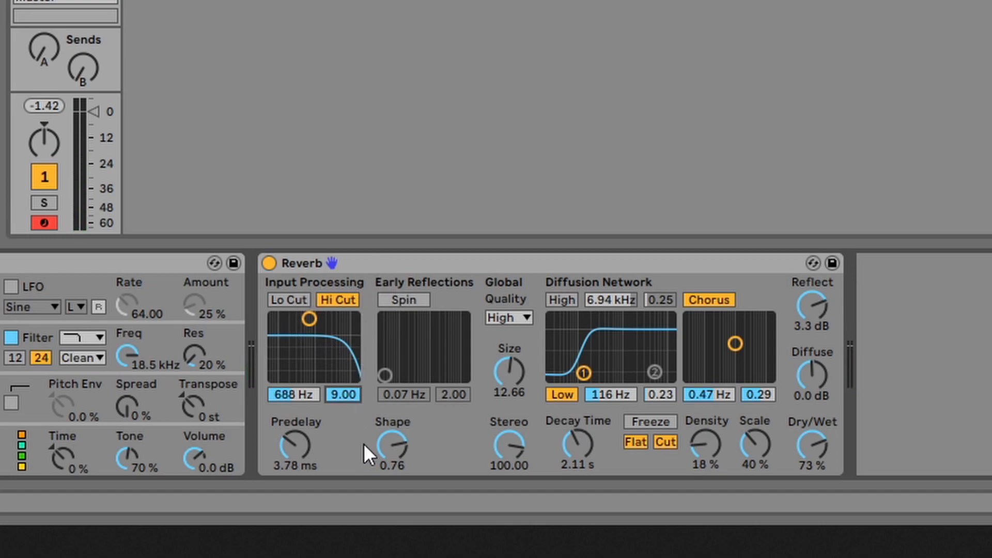
Sweep the Reverb's Predelay up to 250 ms and down to its minimum, and settle it at 15.0 ms
drag(293, 438, 292, 445)
drag(298, 439, 302, 431)
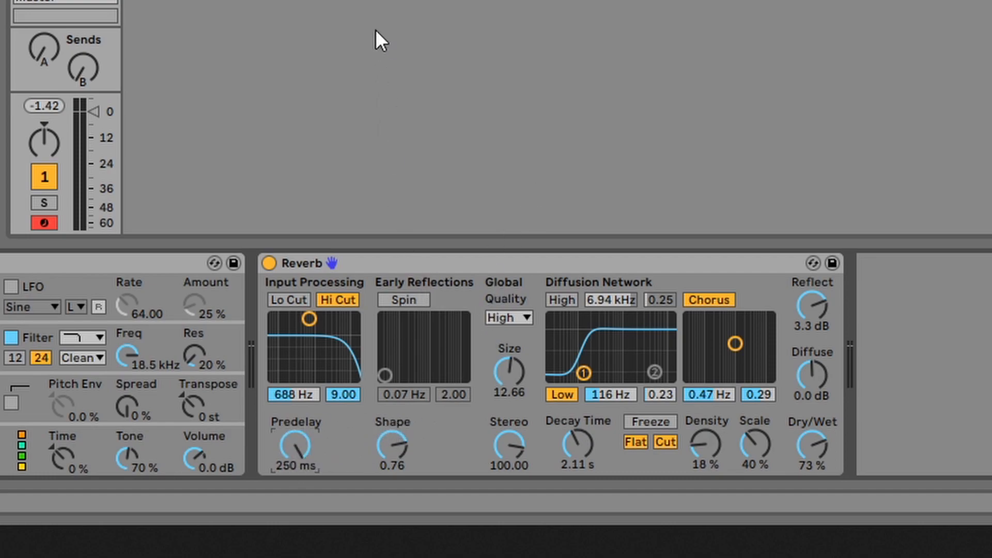
drag(297, 451, 296, 511)
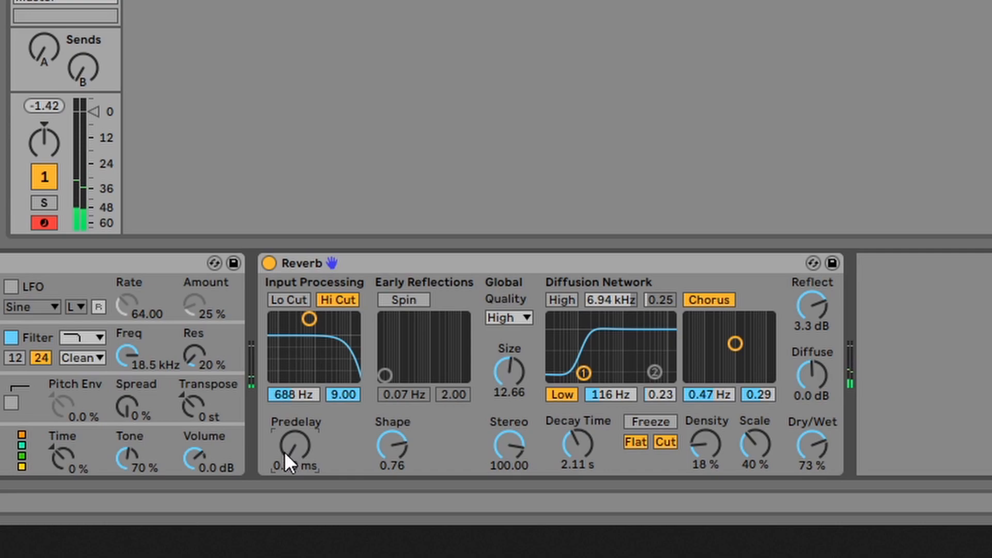
drag(284, 452, 284, 431)
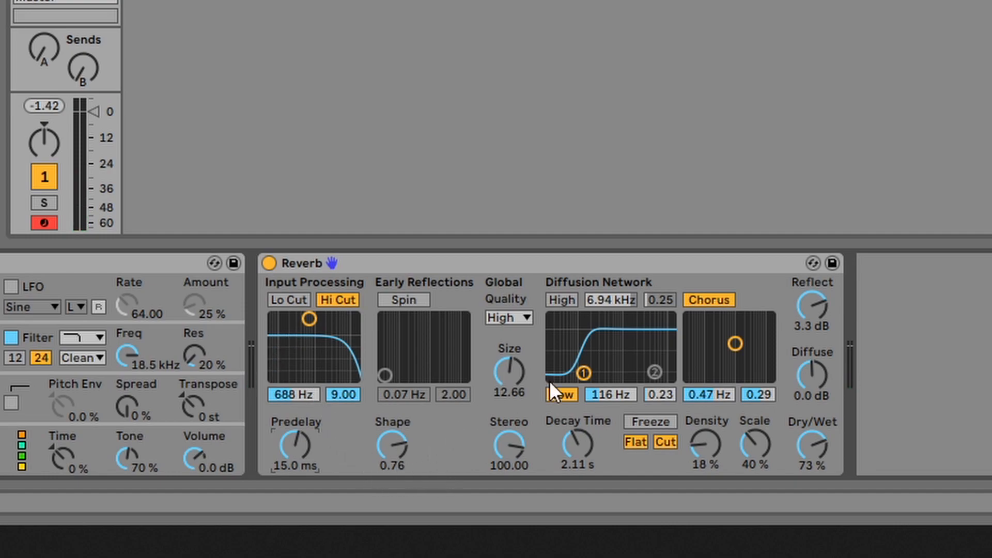
Set the Reverb's Dry/Wet to 61% and turn off the Hi Cut input filter
mouse_move(807, 436)
mouse_down()
mouse_move(807, 459)
mouse_move(807, 408)
mouse_move(807, 512)
mouse_move(807, 408)
mouse_move(807, 448)
mouse_up()
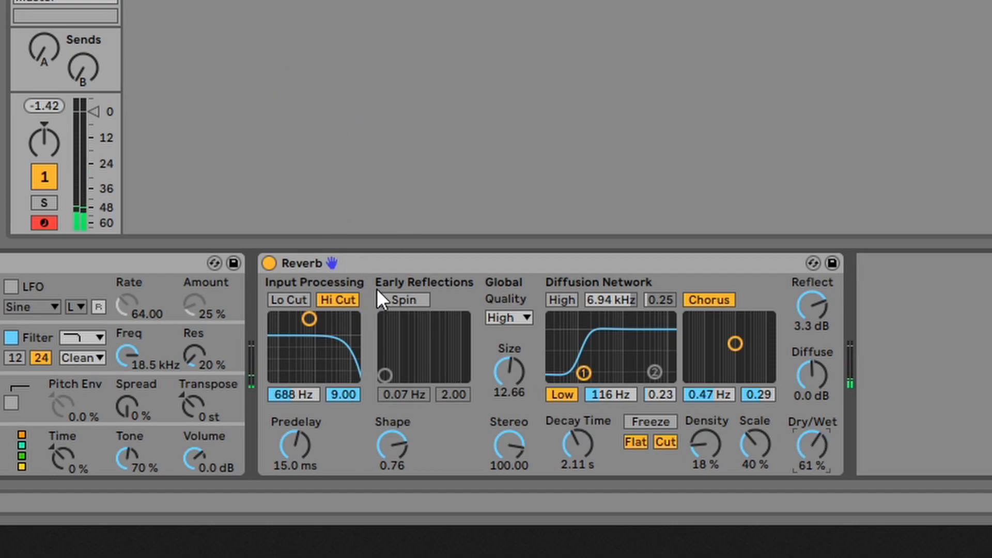
click(332, 299)
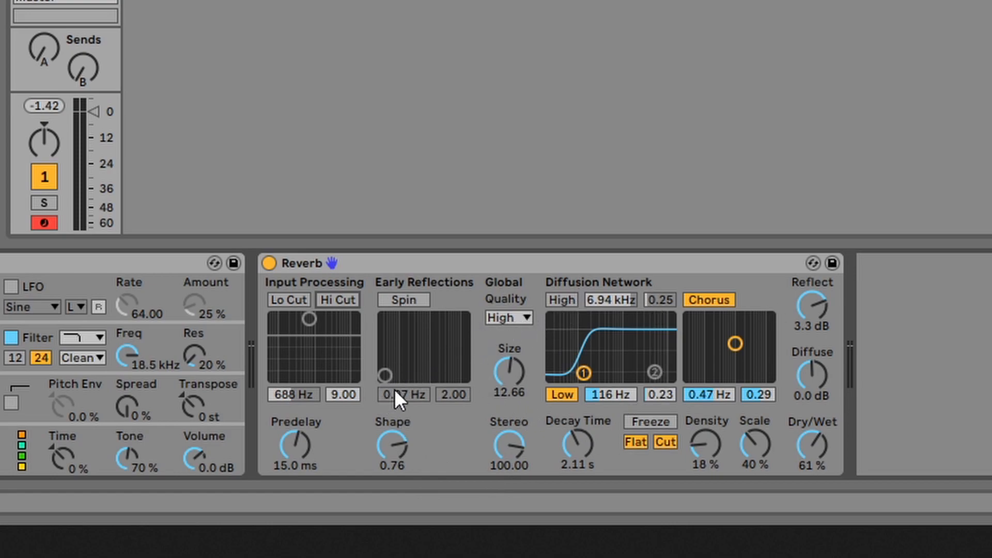
Enable Spin for the early reflections at 0.08 Hz and set Shape to 0.48
click(398, 298)
drag(386, 374, 388, 375)
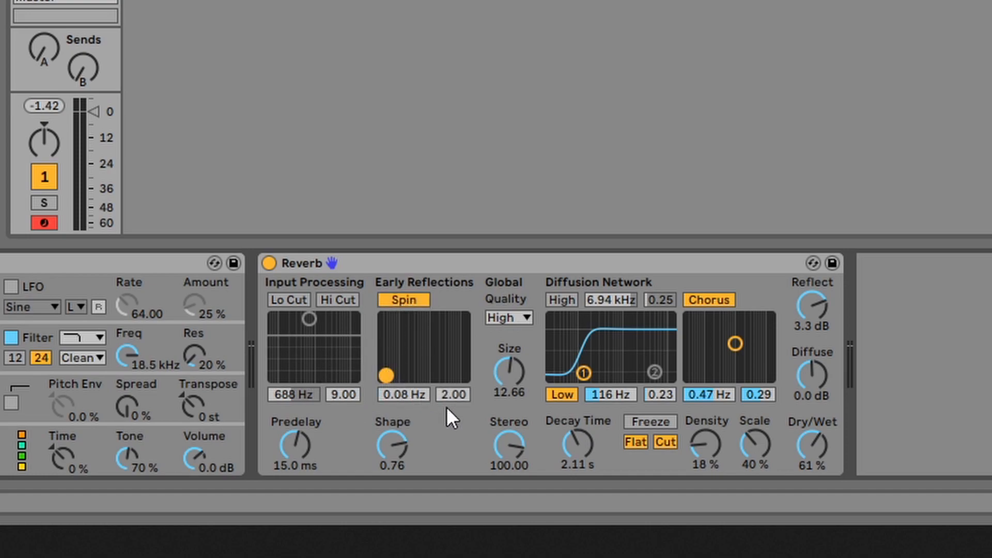
drag(402, 445, 402, 464)
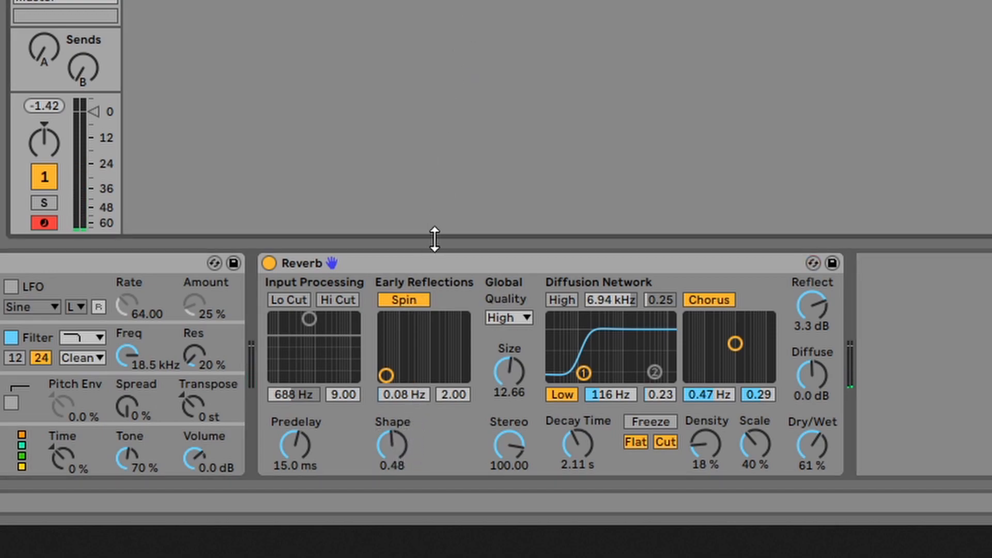
Audition Spin at 1.30 Hz with amount 55.0, at its lowest rate with amount 2.00, and at 0.32 Hz with amount 14.8
drag(387, 368, 463, 318)
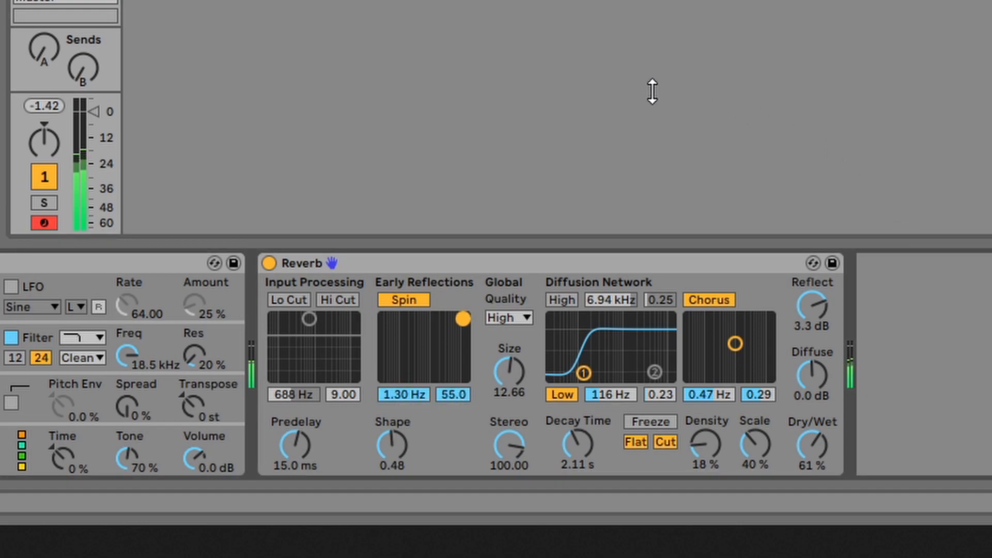
drag(464, 315, 386, 374)
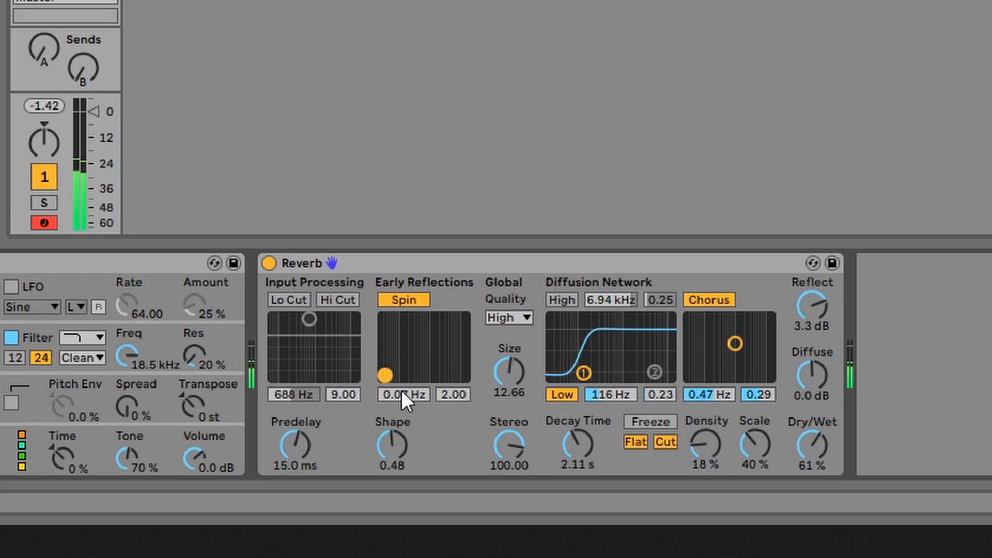
drag(401, 379, 424, 341)
Sweep the early reflections' Shape from 1.00 downward with Spin at 1.30 Hz and amount 55.0, and settle Shape at 0.12
drag(386, 439, 392, 414)
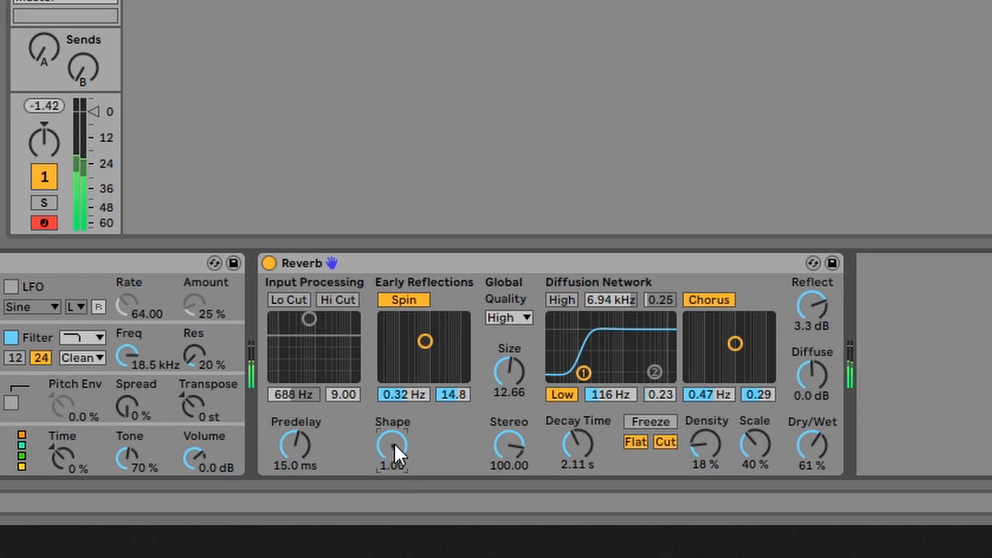
drag(425, 341, 463, 319)
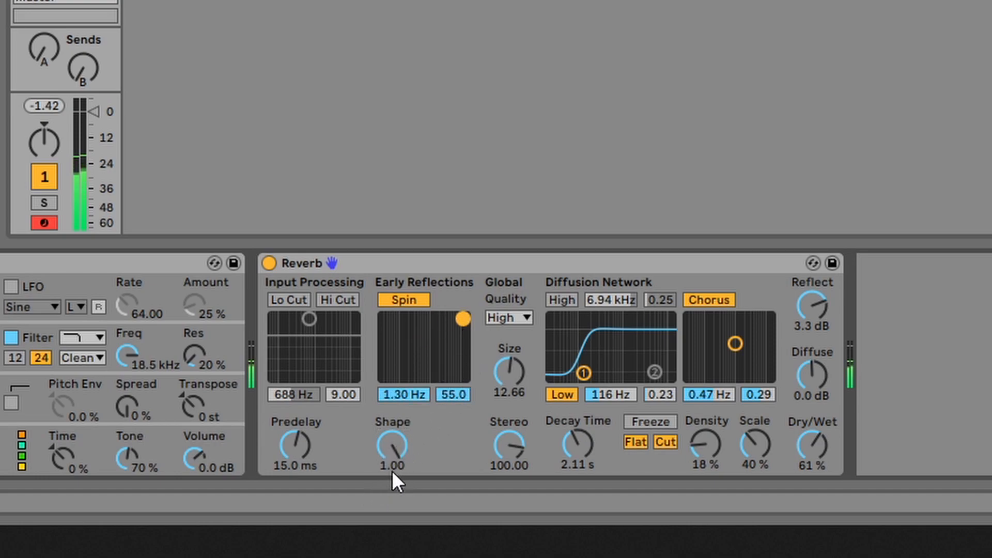
drag(396, 442, 395, 494)
drag(395, 442, 395, 391)
drag(396, 443, 520, 486)
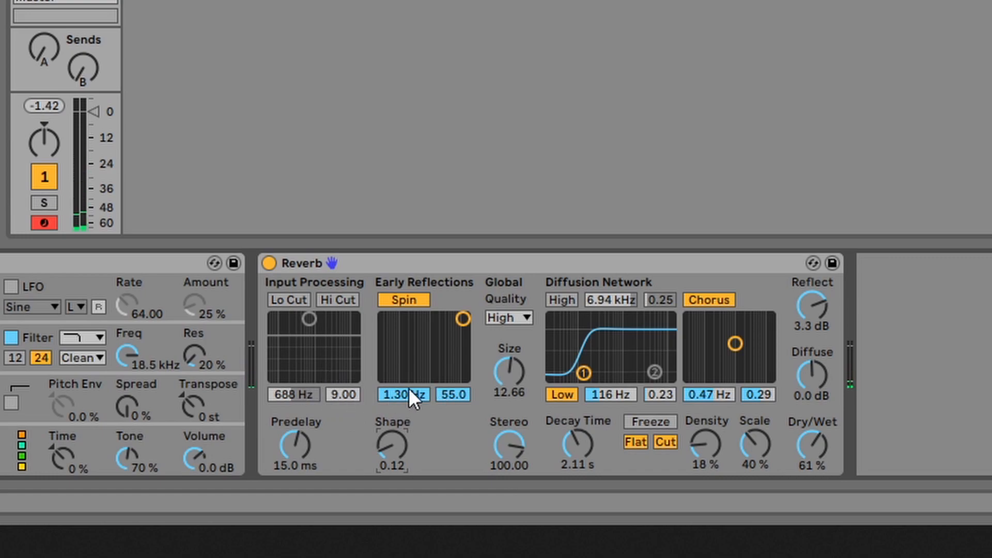
Set Spin to 0.34 Hz with amount 12.9 and turn it off
drag(466, 316, 425, 343)
click(404, 300)
Try the Eco quality option for the Reverb and return it to High
click(510, 317)
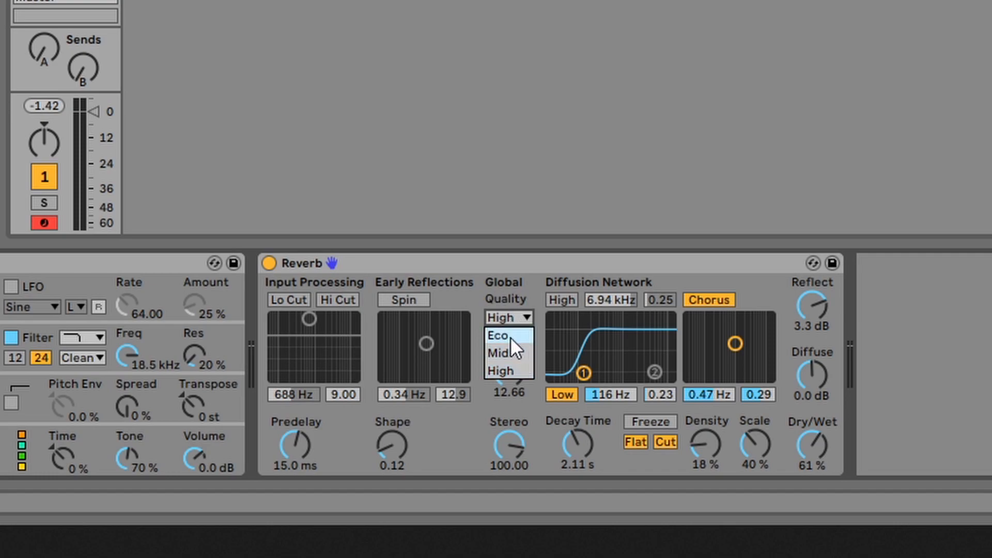
click(510, 336)
click(513, 318)
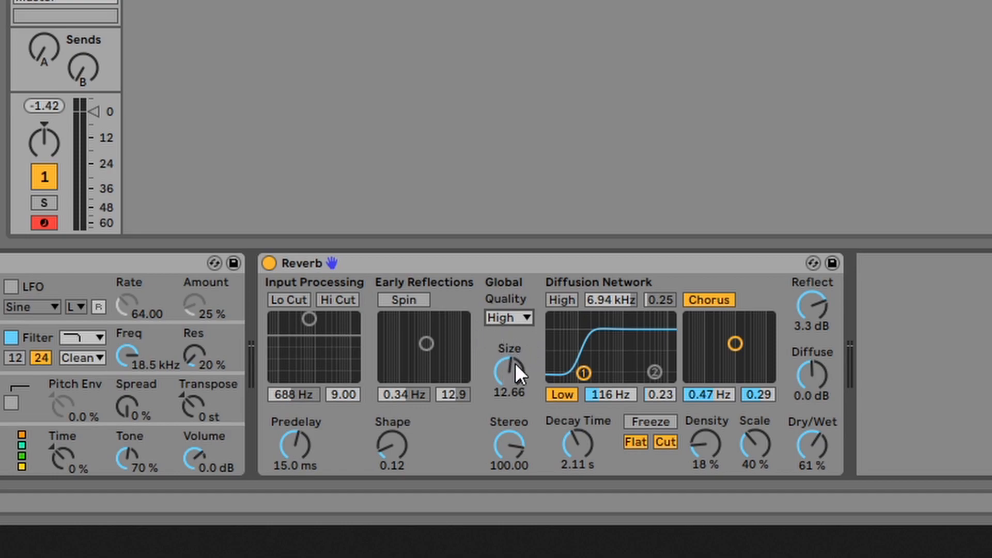
Sweep the Reverb's Size between 500.00 and 0.22, try 442.34, and settle it at 225.46
drag(508, 390, 507, 289)
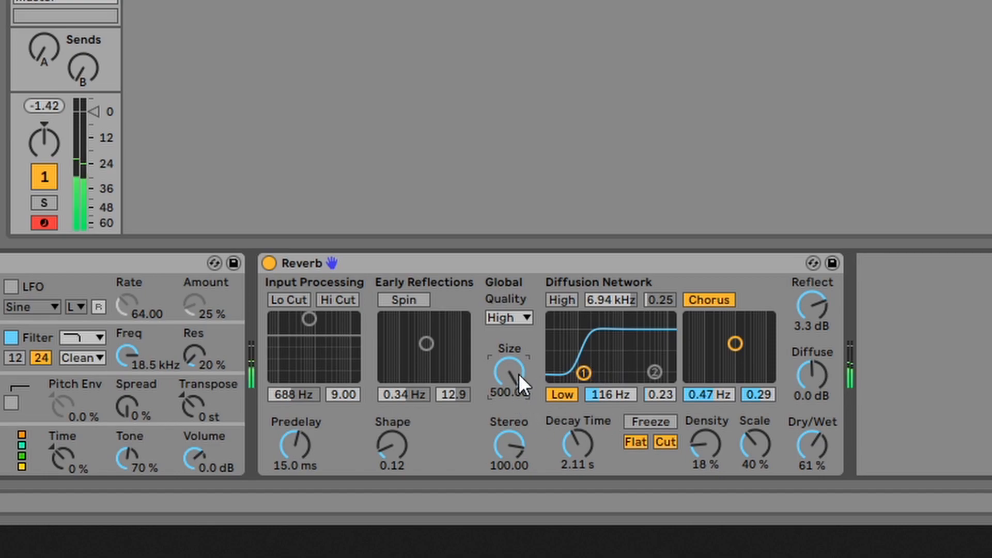
mouse_move(518, 373)
mouse_down()
mouse_move(519, 445)
mouse_move(507, 371)
mouse_up()
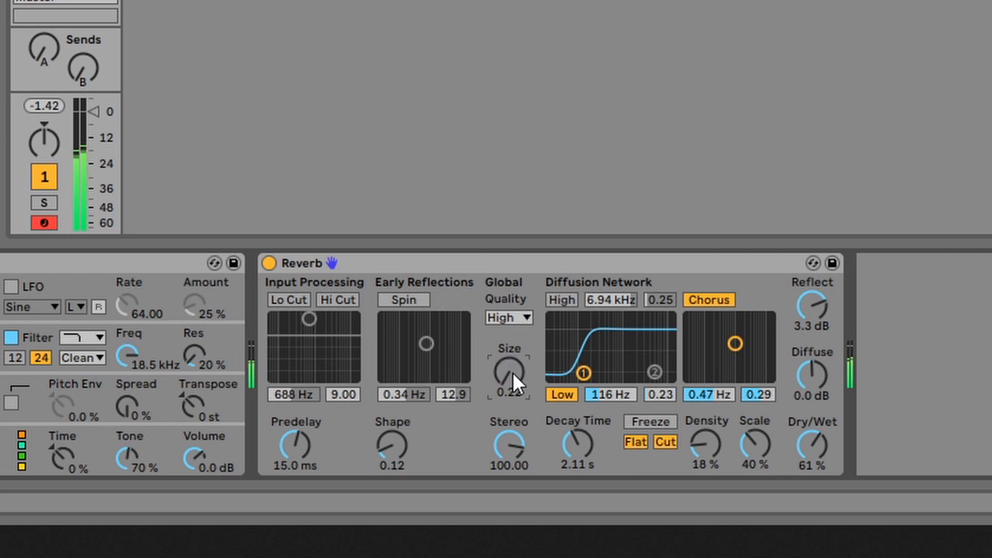
drag(513, 373, 513, 304)
mouse_move(501, 374)
mouse_down()
mouse_move(502, 413)
mouse_move(513, 380)
mouse_up()
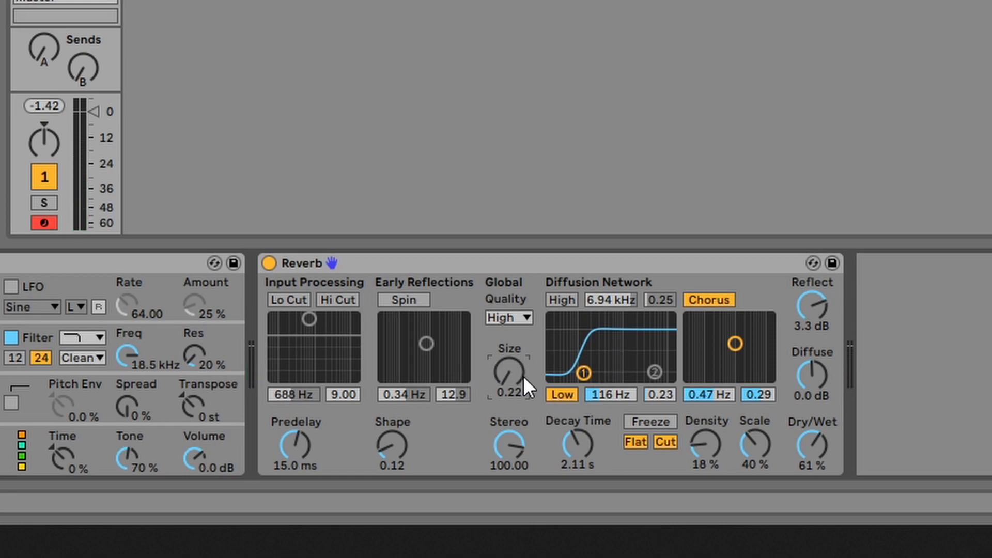
drag(494, 364, 494, 323)
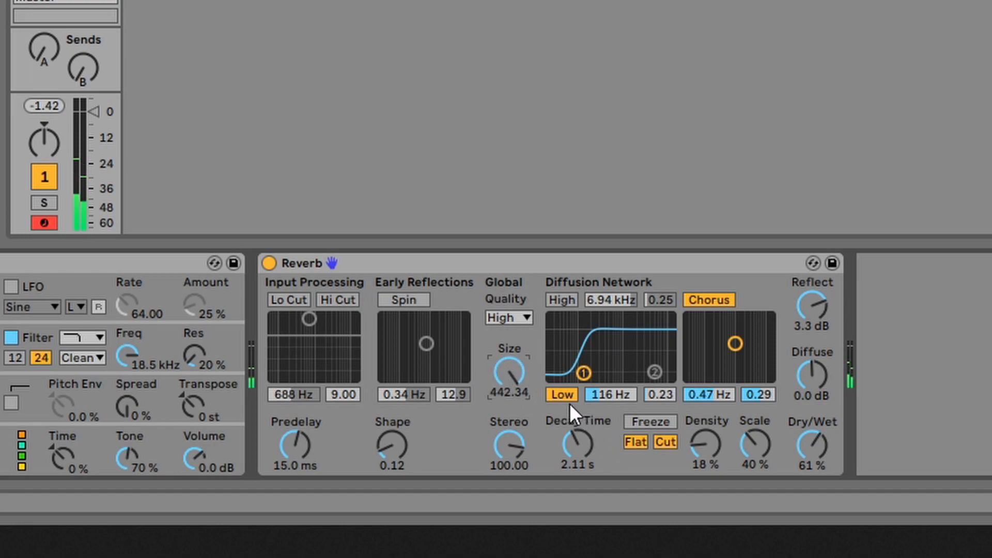
mouse_move(514, 369)
mouse_down()
mouse_move(514, 387)
mouse_move(514, 367)
mouse_up()
mouse_move(521, 368)
mouse_down()
mouse_move(522, 400)
mouse_move(515, 364)
mouse_up()
drag(521, 358, 505, 395)
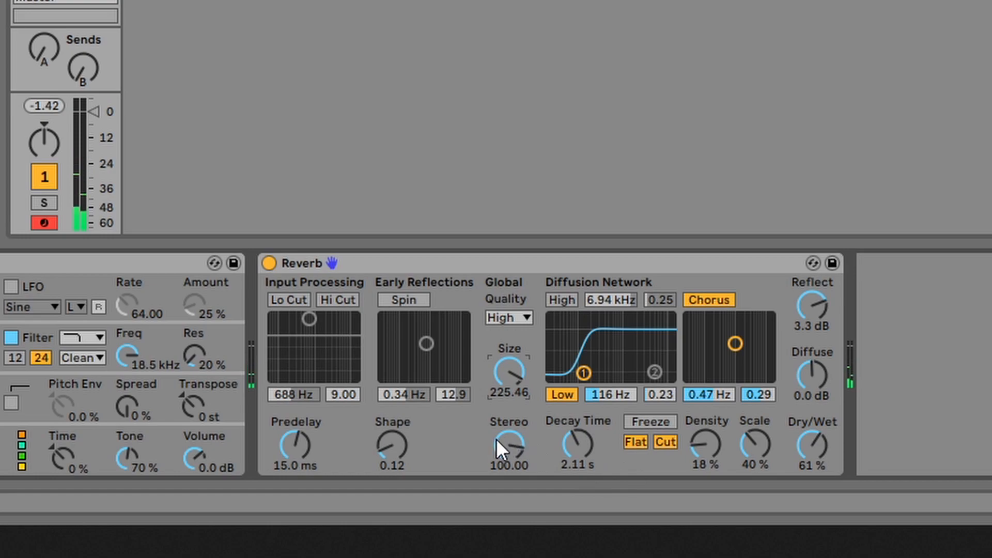
Compare the Reverb's Stereo width at 0.00 and at 113.33
drag(498, 440, 498, 486)
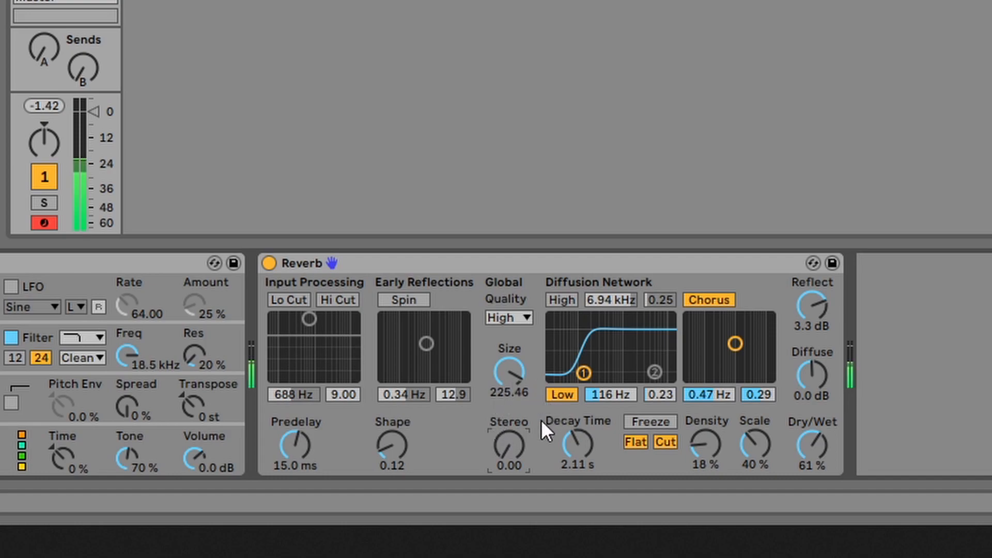
drag(500, 447, 501, 387)
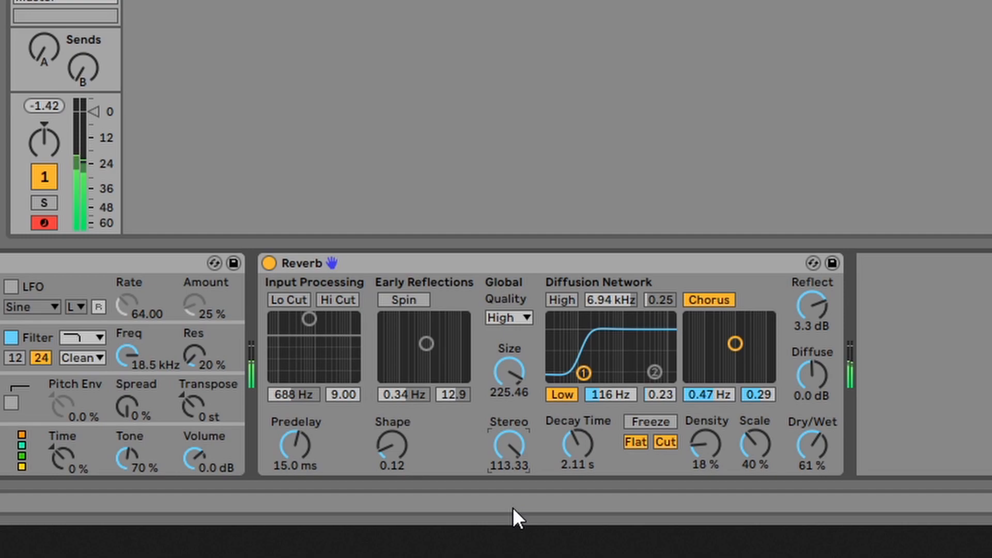
Set the Reverb's Size to 9.91 and its Stereo width to 82.86
drag(512, 363, 513, 408)
drag(511, 358, 515, 389)
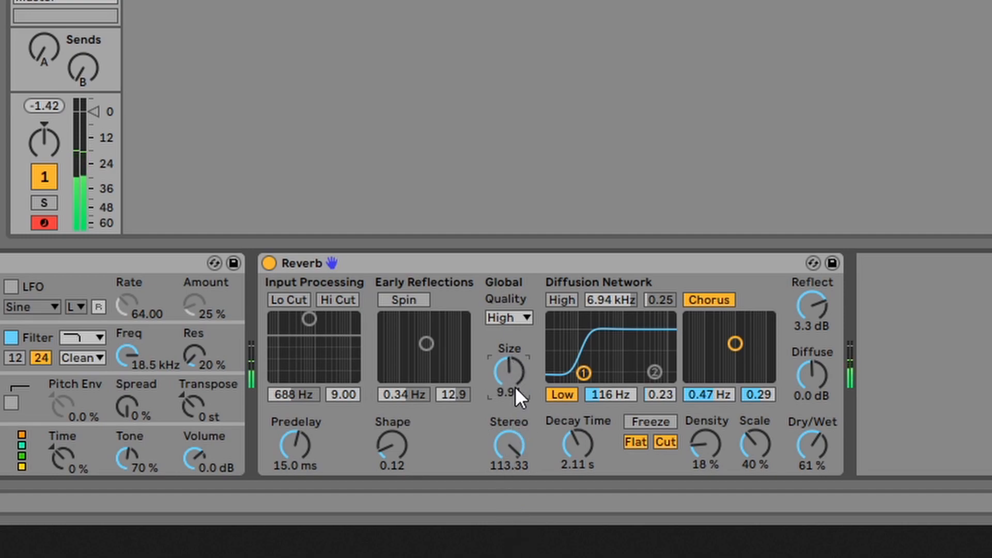
drag(512, 445, 512, 458)
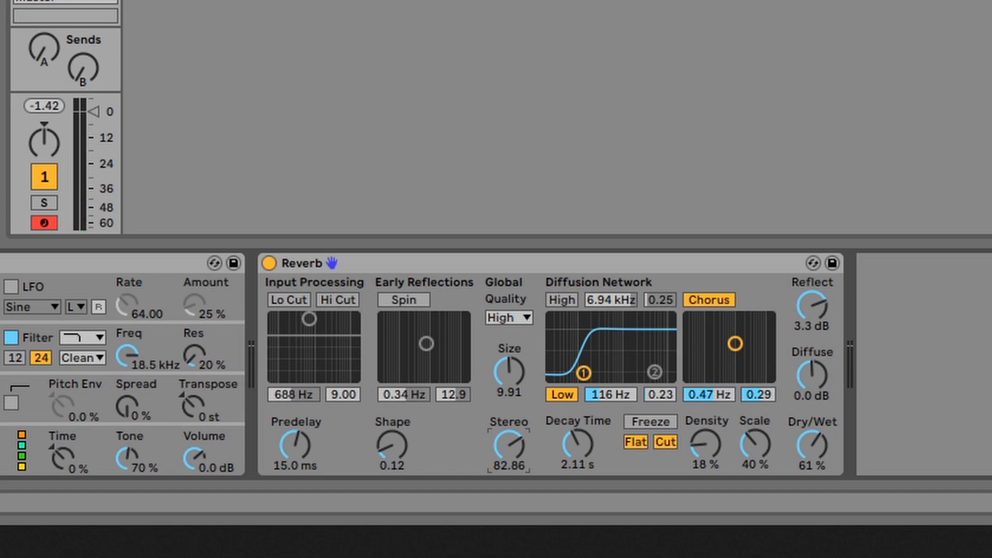
Select the Reverb device and enable the High filter in its Diffusion Network
click(632, 272)
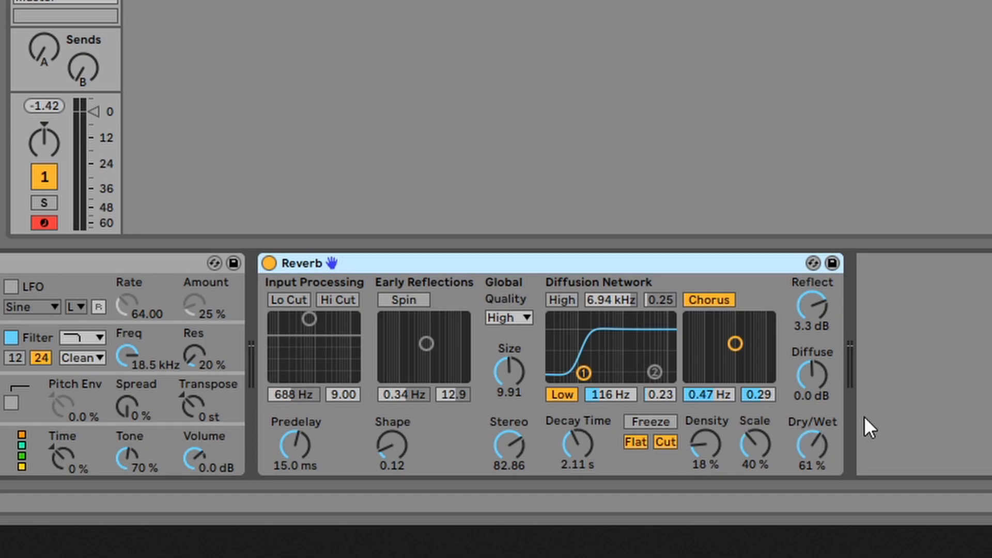
click(562, 300)
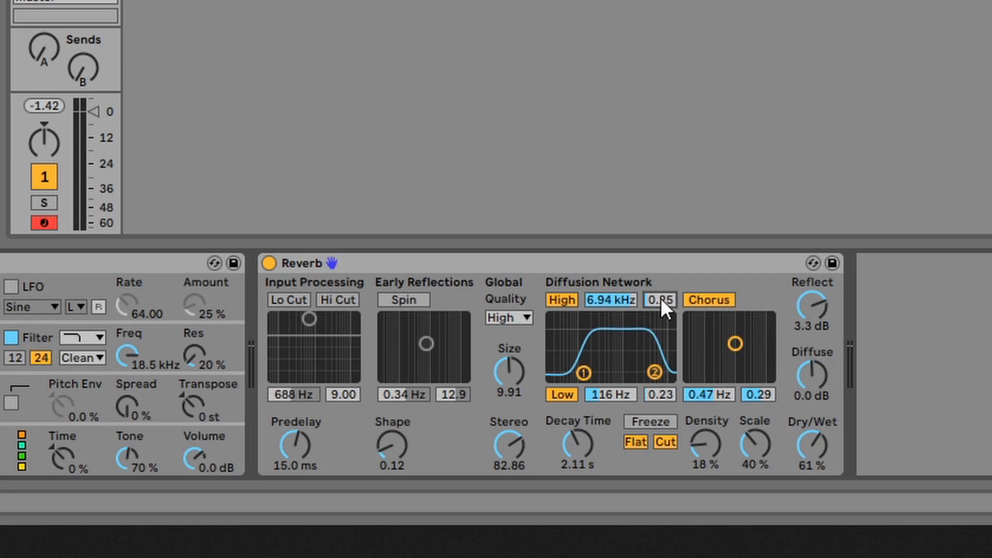
Toggle the Diffusion Network filters, leave only High enabled, and set the High filter to 2.32 kHz and 0.45
click(565, 395)
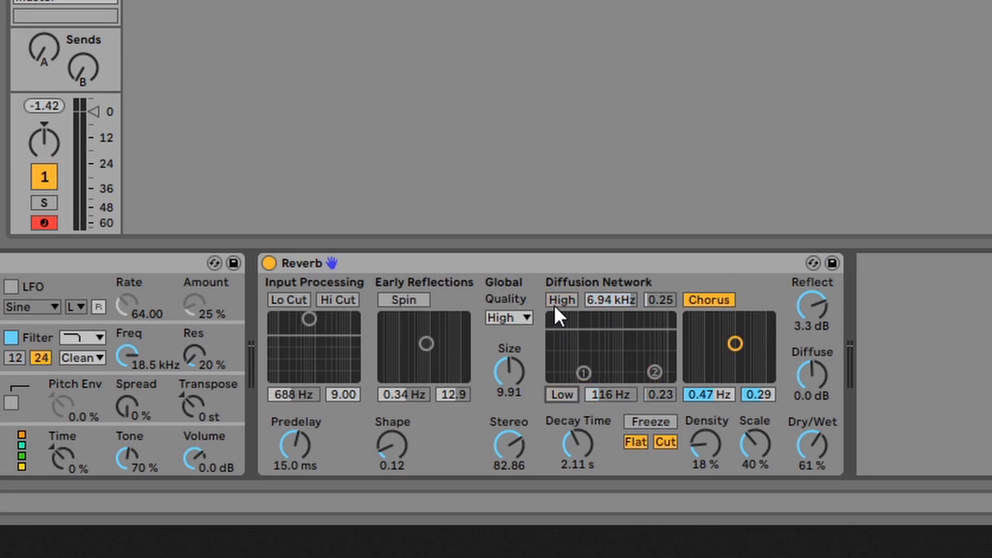
click(563, 395)
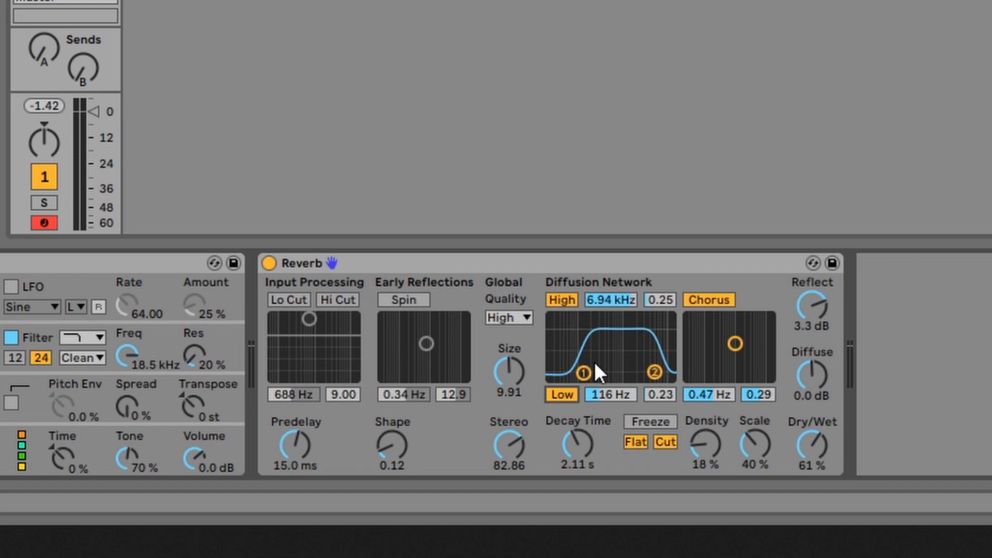
click(566, 397)
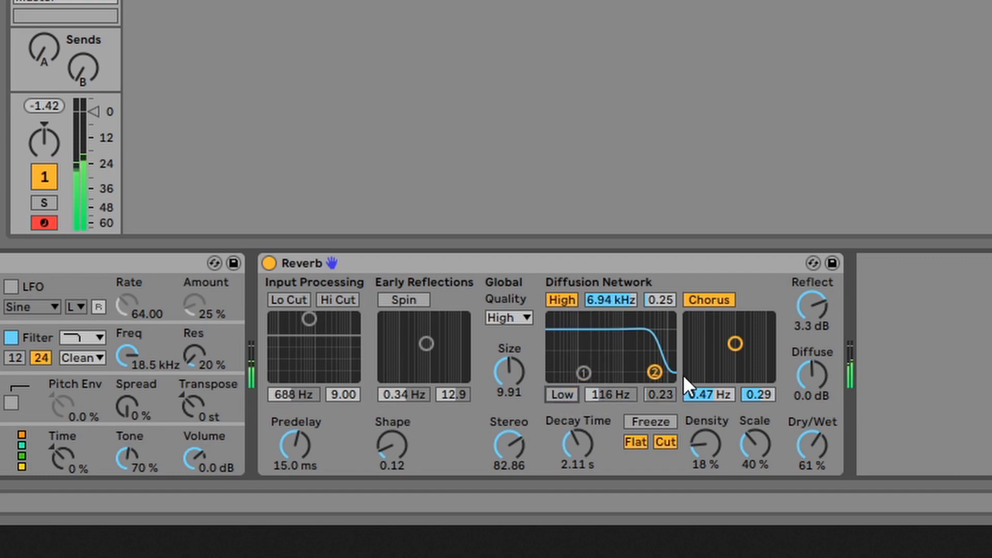
mouse_move(654, 369)
mouse_down()
mouse_move(655, 345)
mouse_move(650, 363)
mouse_move(587, 365)
mouse_move(635, 367)
mouse_up()
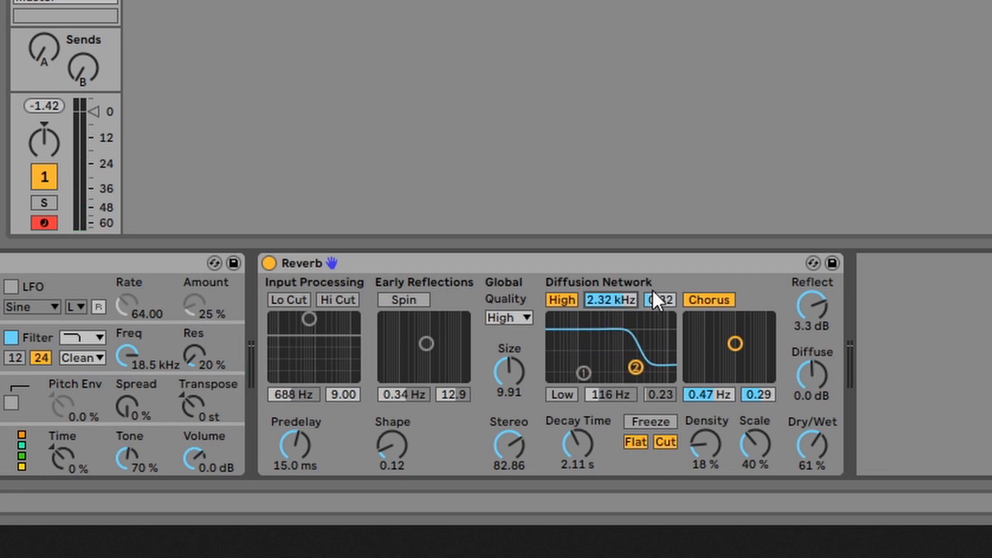
drag(662, 299, 663, 286)
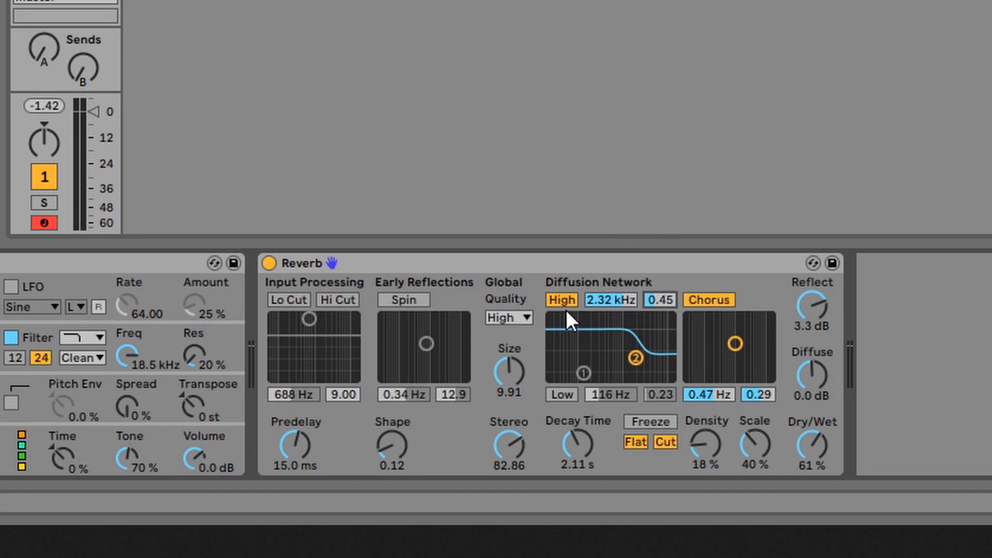
Compare the Diffusion Network's Low filter on and off, try it at 341 Hz, and settle it at 101 Hz and 0.25
click(562, 395)
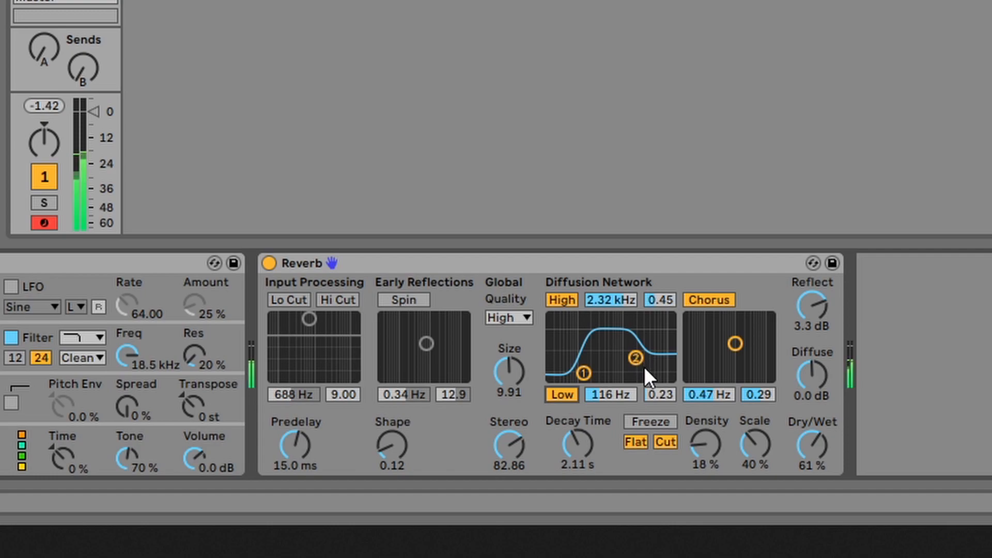
click(561, 394)
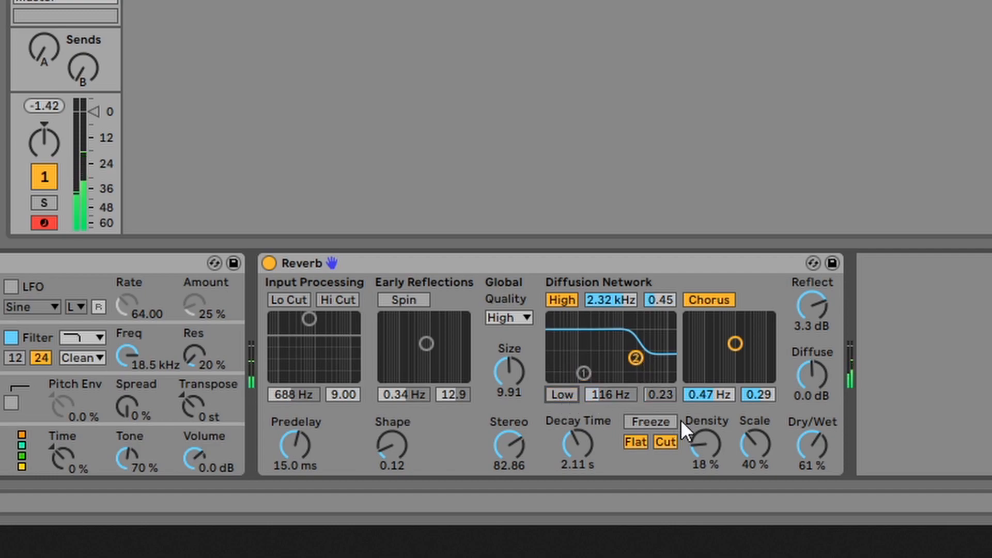
click(568, 393)
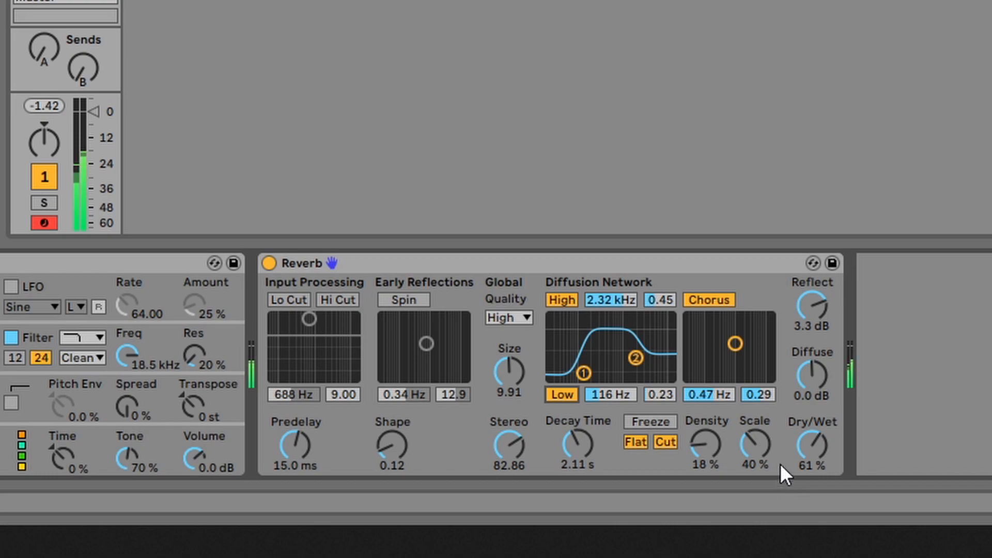
drag(581, 377, 602, 372)
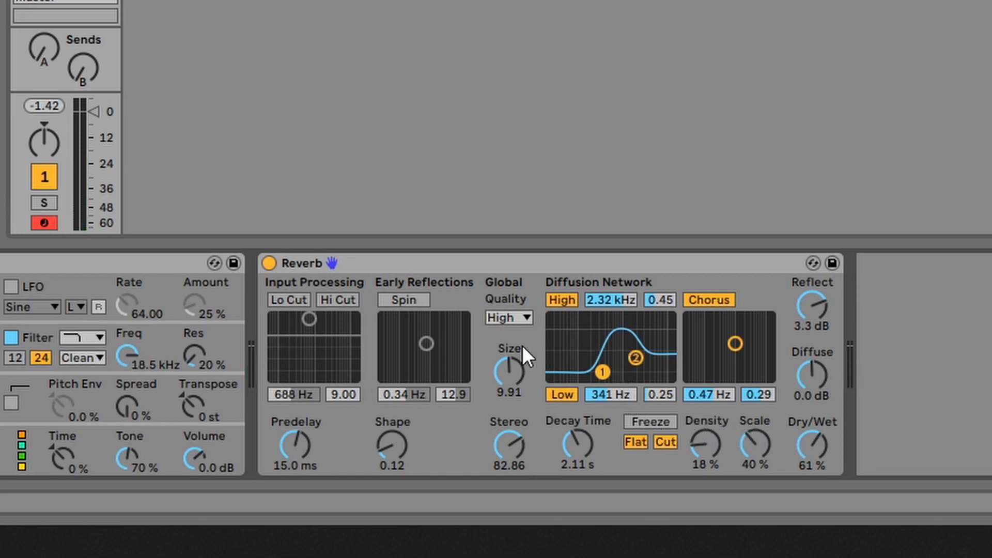
drag(603, 371, 581, 372)
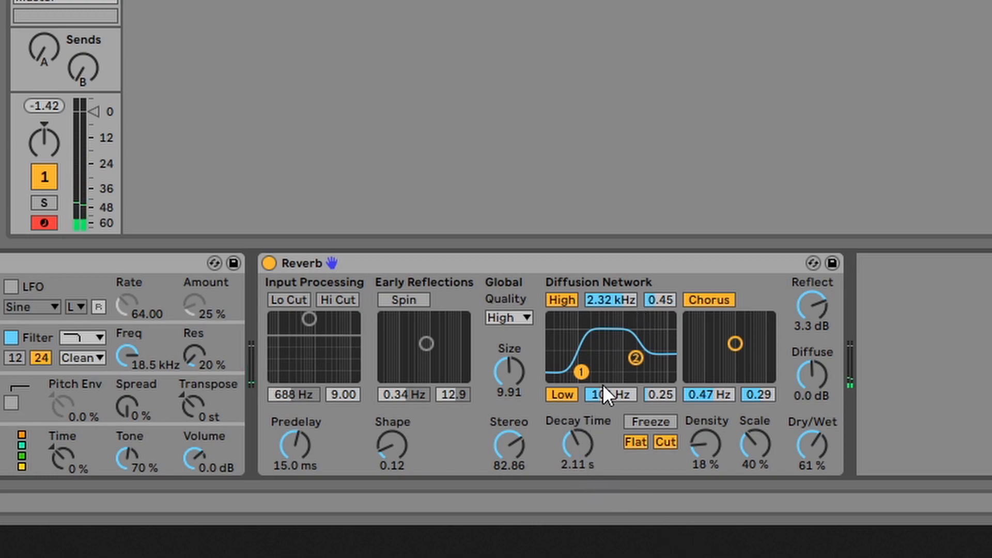
Audition the Reverb's Freeze by enabling it and switching it off again
click(643, 419)
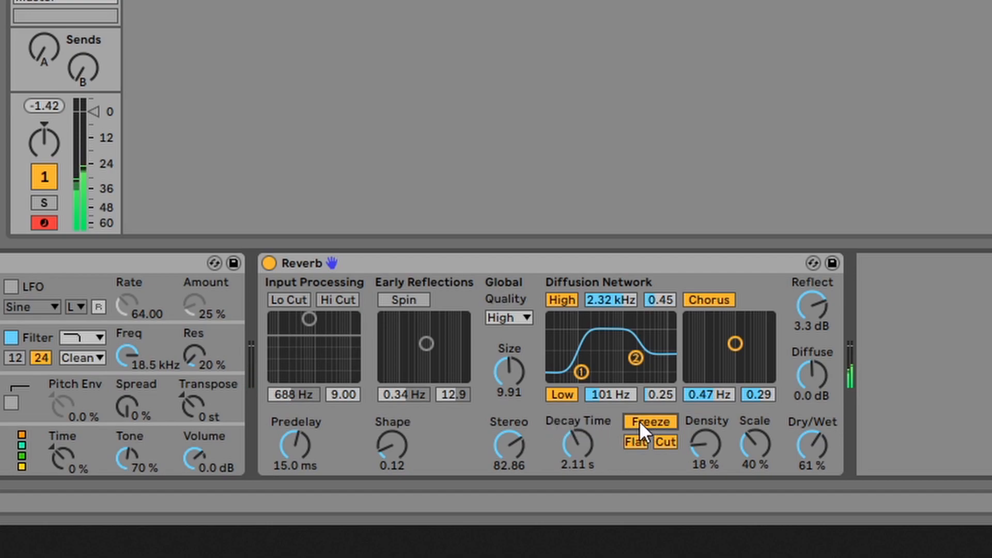
click(639, 421)
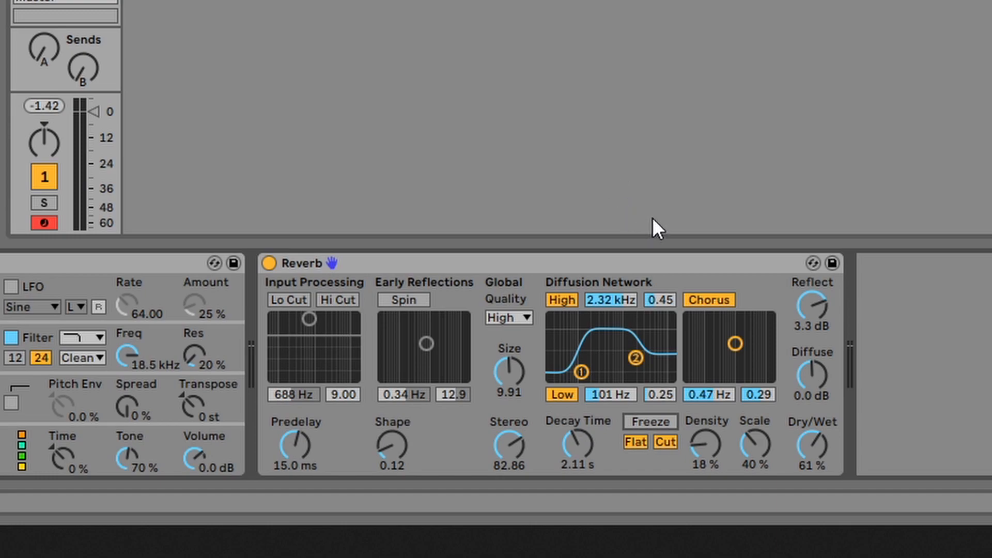
Try the Chorus at 8.00 Hz and 4.00, settle it at 0.70 Hz and 0.09, and set Density to 31 % and Scale to 82 %
drag(733, 342, 769, 318)
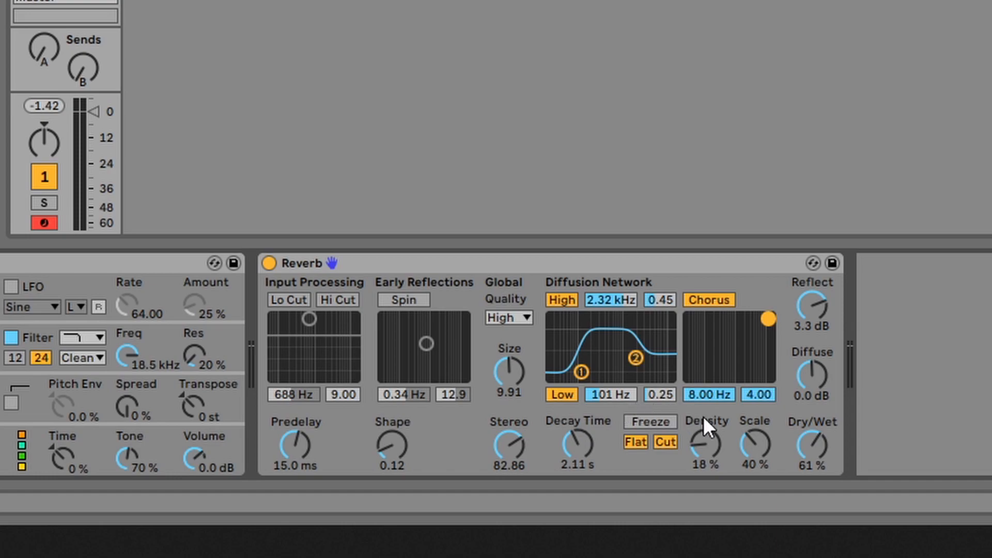
drag(711, 445, 744, 415)
drag(712, 448, 755, 430)
drag(768, 319, 761, 380)
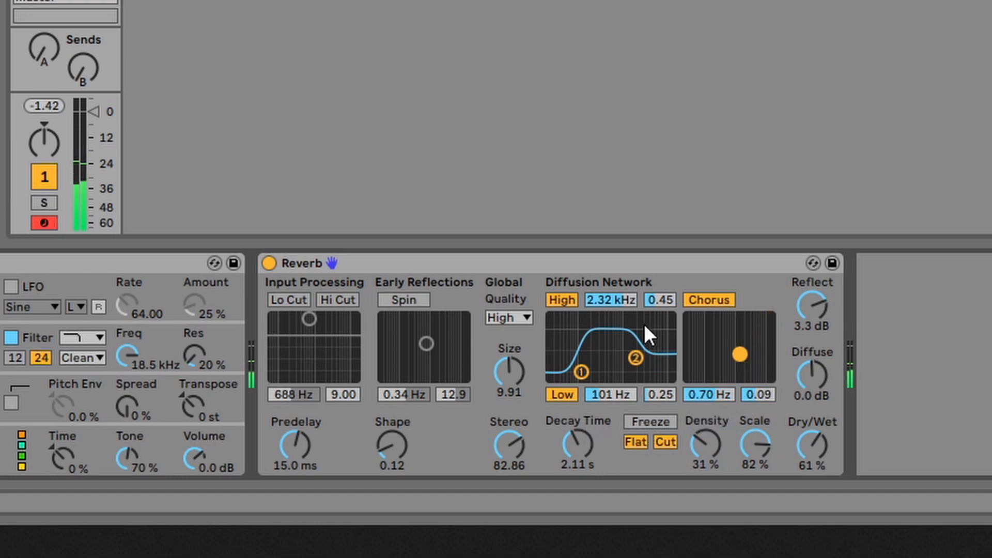
Set the Reverb's Dry/Wet to 100 % and compare the Diffuse level at 1.4 dB and -1.7 dB
drag(814, 457, 823, 512)
drag(810, 428, 813, 469)
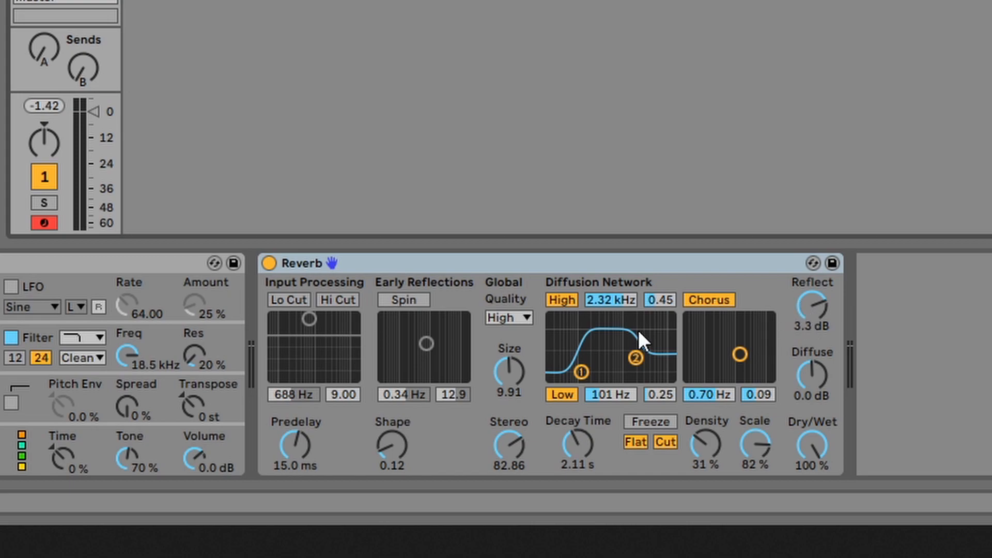
drag(790, 358, 811, 292)
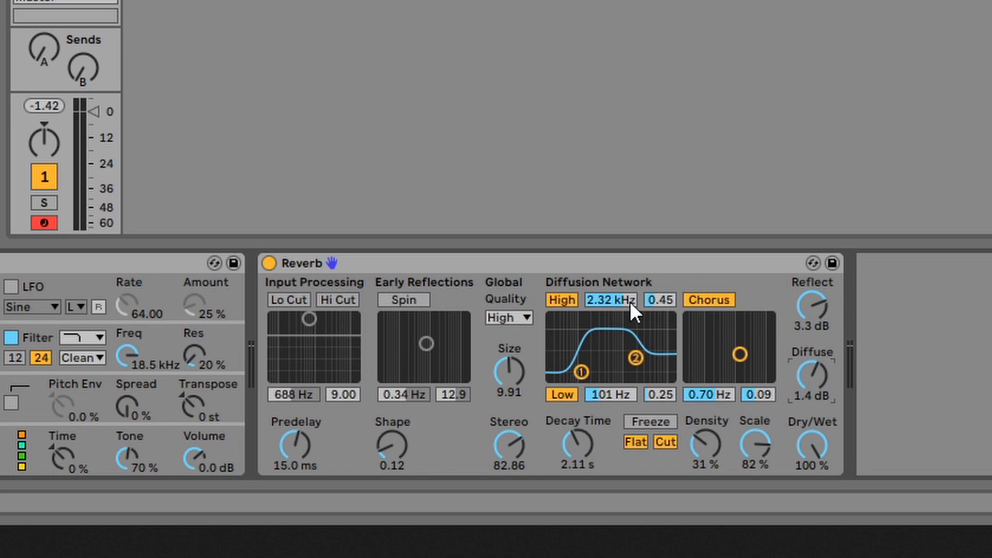
drag(811, 375, 812, 383)
click(556, 84)
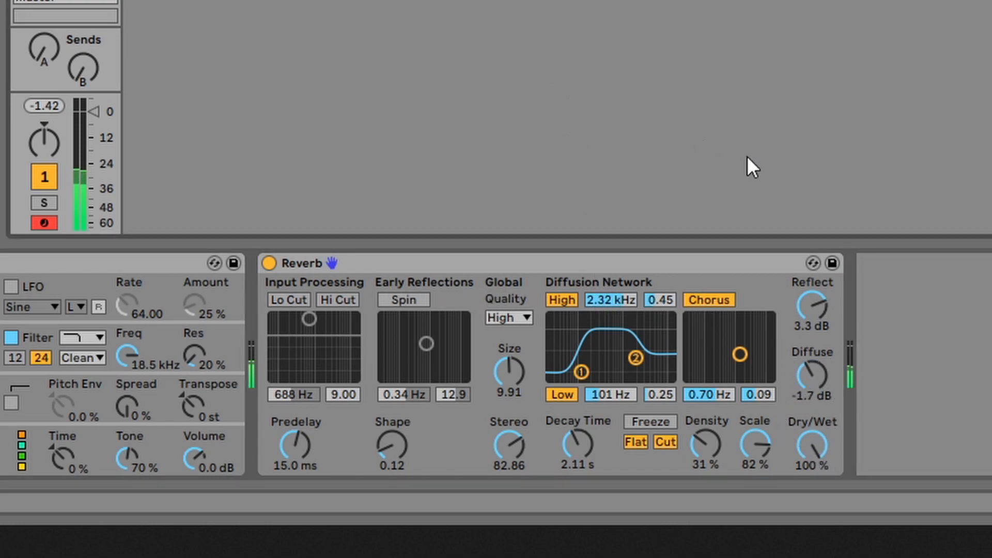
Set the Reflect level to 2.4 dB and compare the Diffuse level at -30 dB and 6.0 dB, leaving it at 6.0 dB
drag(812, 374, 814, 304)
mouse_move(815, 369)
mouse_down()
mouse_move(815, 393)
mouse_move(814, 352)
mouse_up()
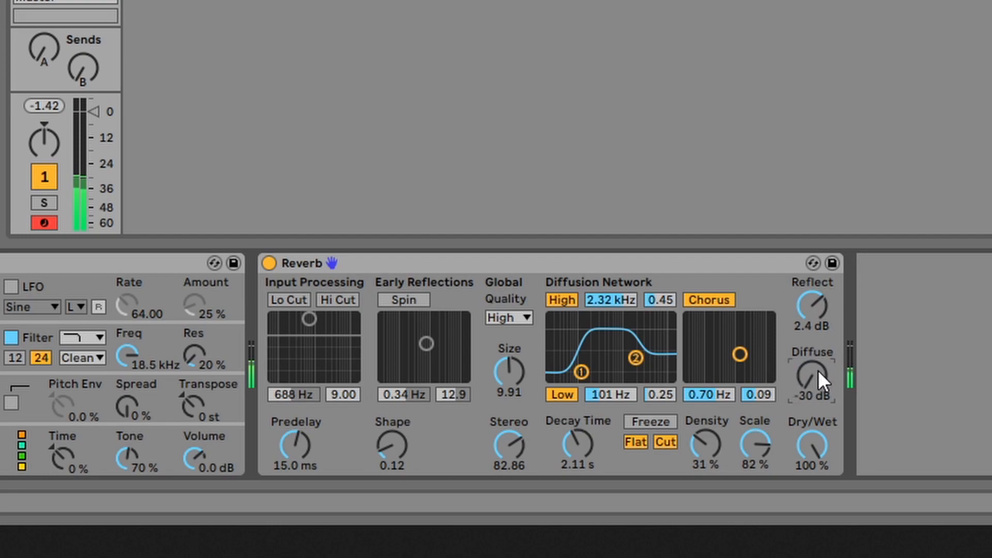
mouse_move(826, 376)
mouse_down()
mouse_move(826, 361)
mouse_move(825, 376)
mouse_up()
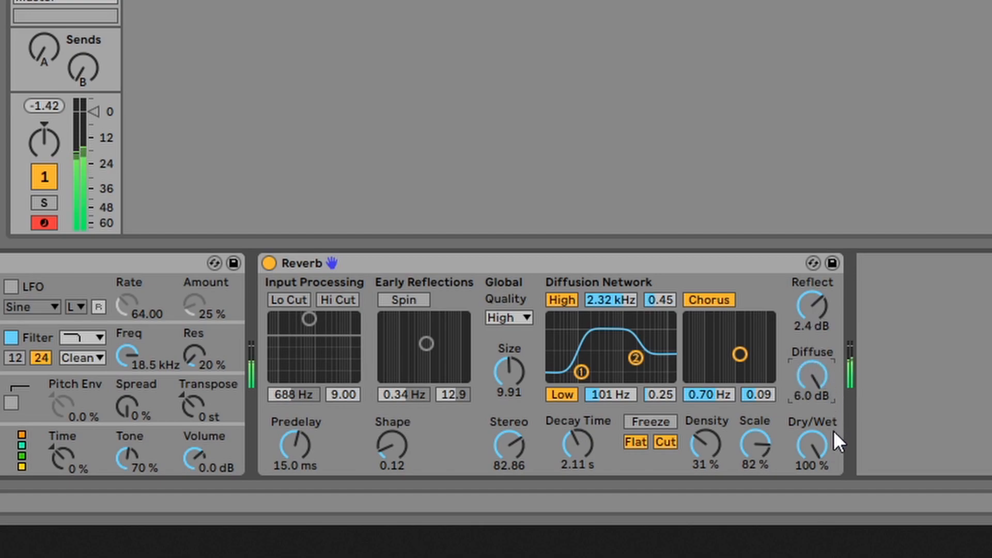
Compare the Reflect level at -30 dB and 6.0 dB with the Early Reflections' Spin enabled at 1.30 Hz and 55.0
drag(808, 312, 811, 351)
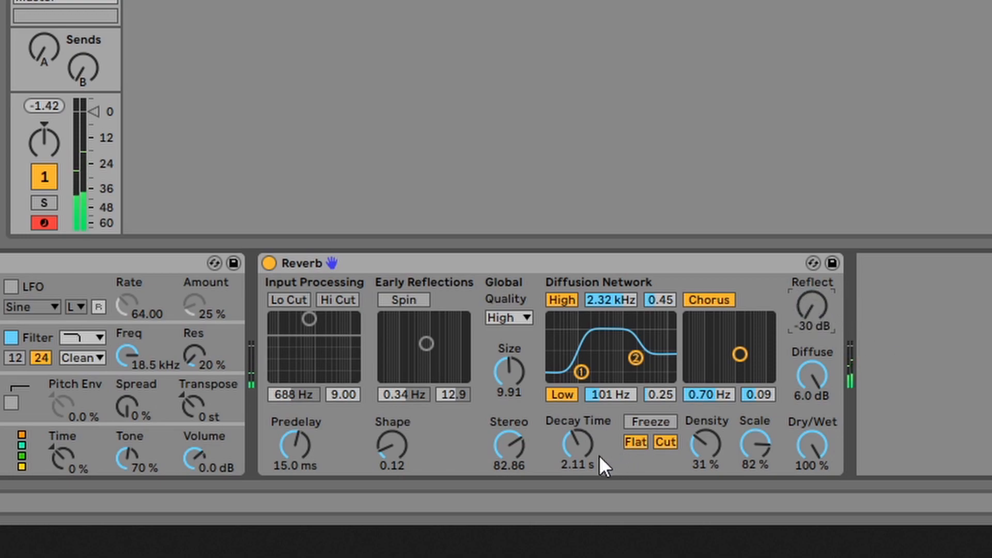
drag(439, 331, 465, 312)
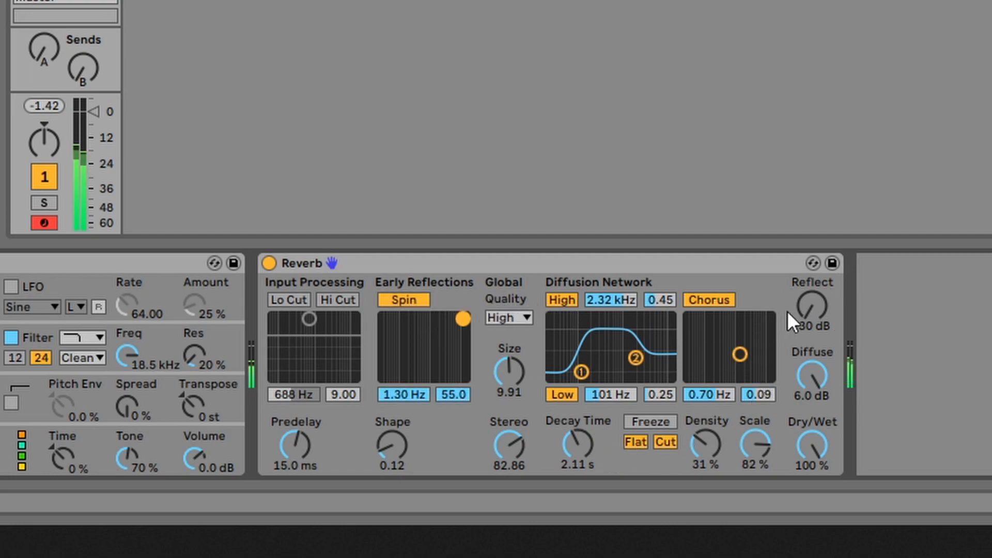
drag(822, 304, 835, 274)
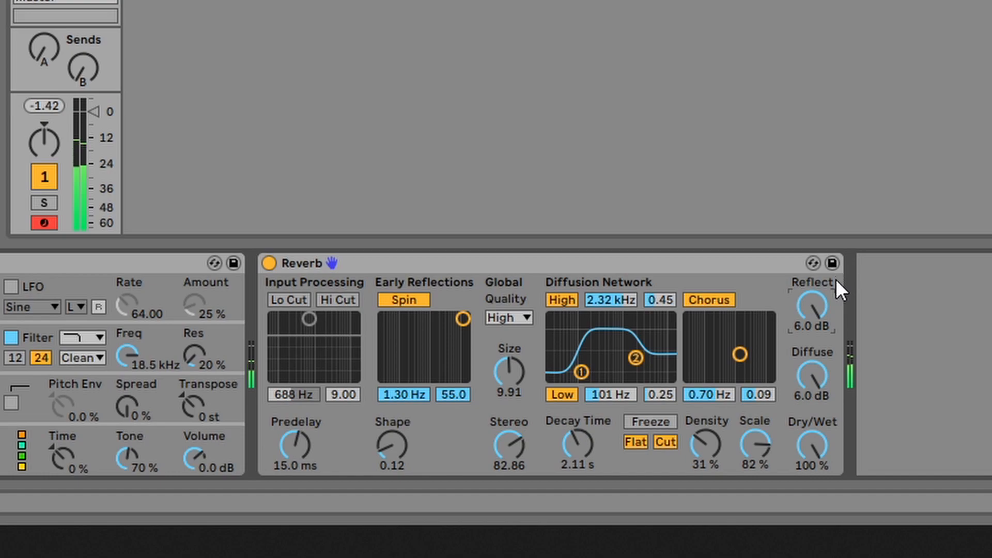